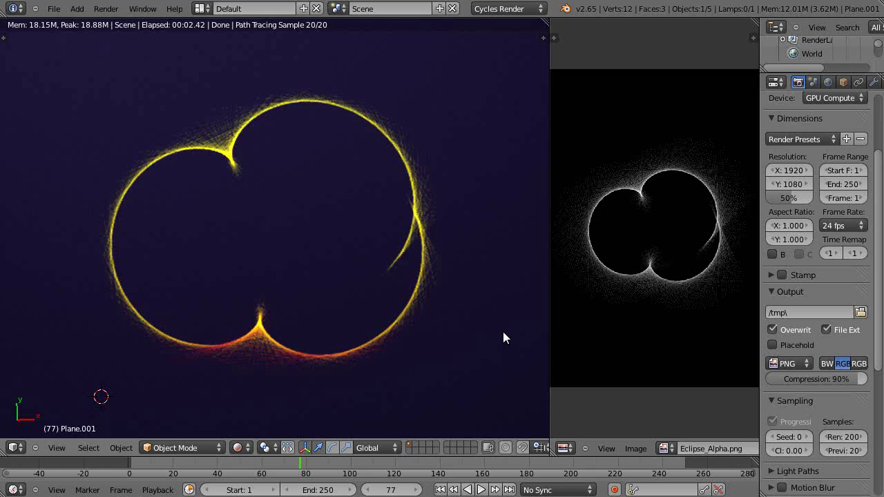
# Orbit and zoom the viewport down to a low angle so the eclipse ring lies flat on the plane.
pyautogui.hotkey('alt', 'a')
pyautogui.press('Escape')
pyautogui.moveTo(306, 330); pyautogui.dragTo(295, 312, button='middle')
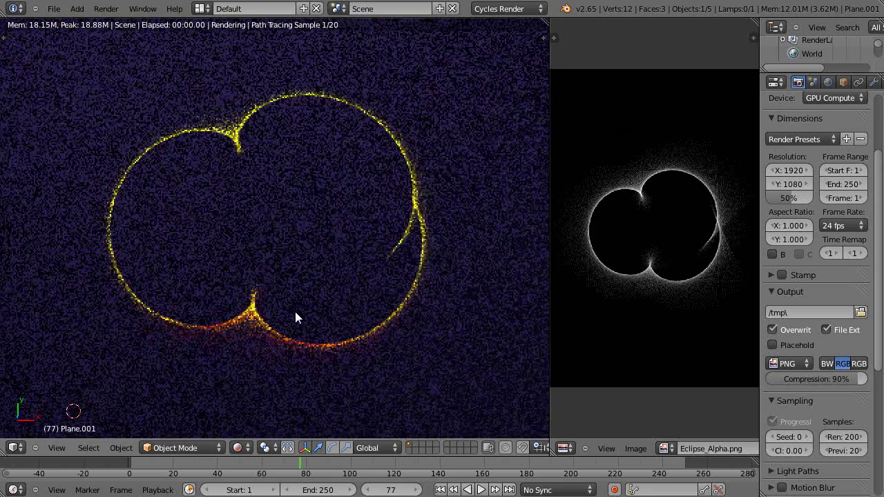
pyautogui.scroll(-4, 296, 334)
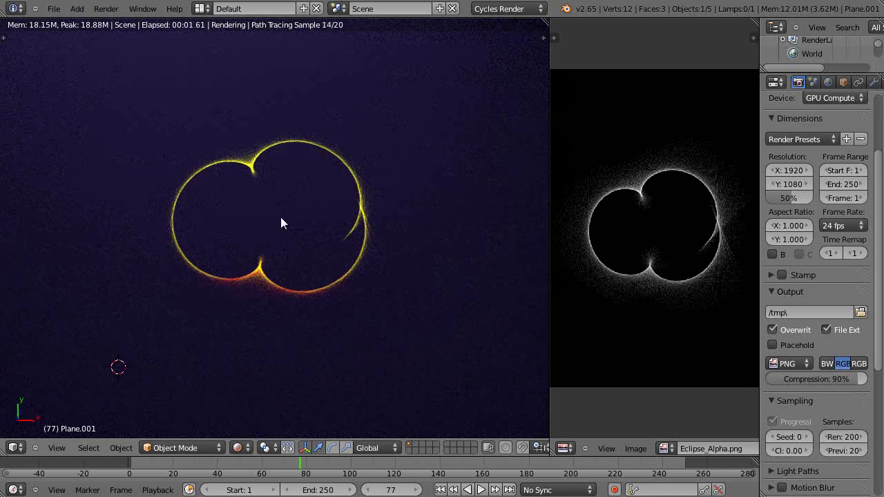
pyautogui.scroll(2, 349, 283)
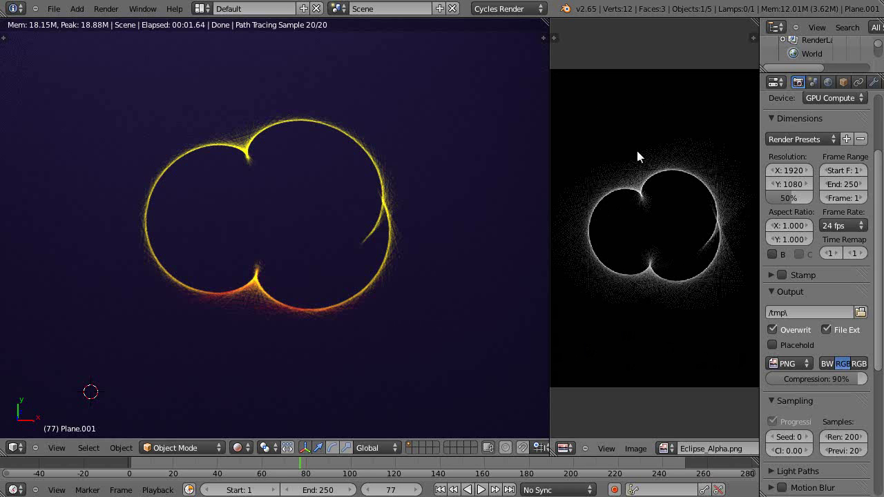
pyautogui.scroll(-4, 635, 182)
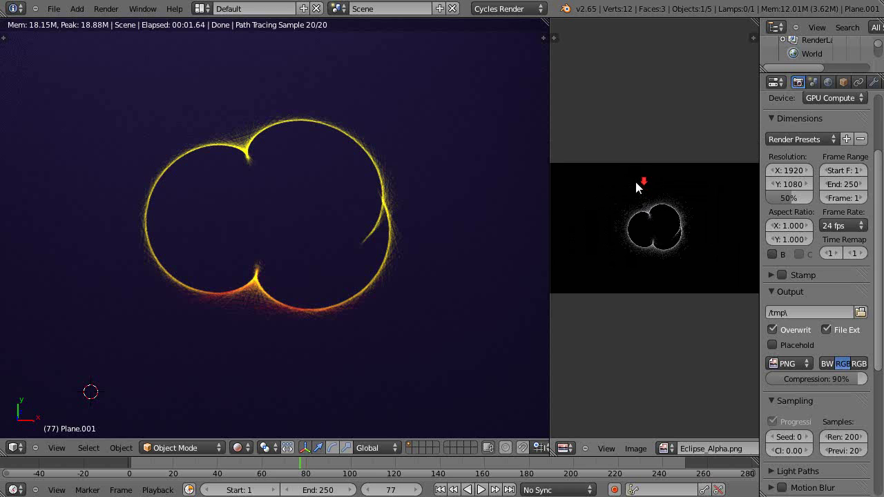
pyautogui.scroll(-2, 635, 180)
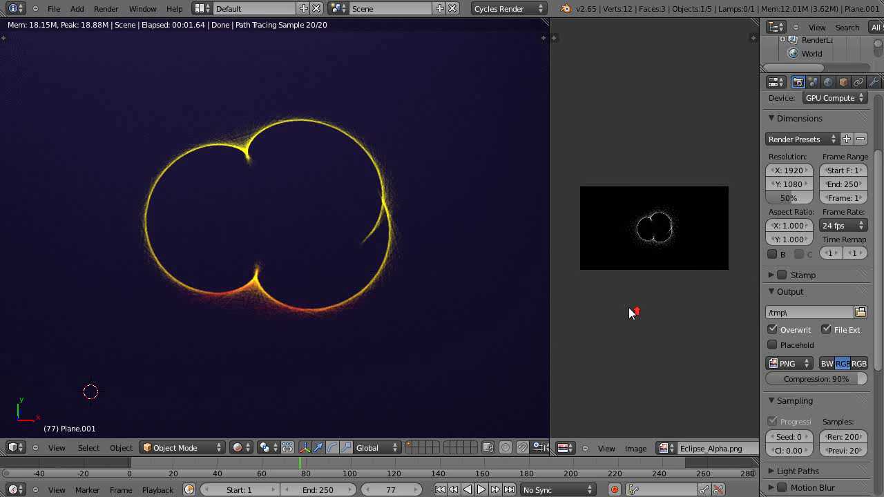
pyautogui.scroll(2, 630, 313)
pyautogui.scroll(-1, 643, 240)
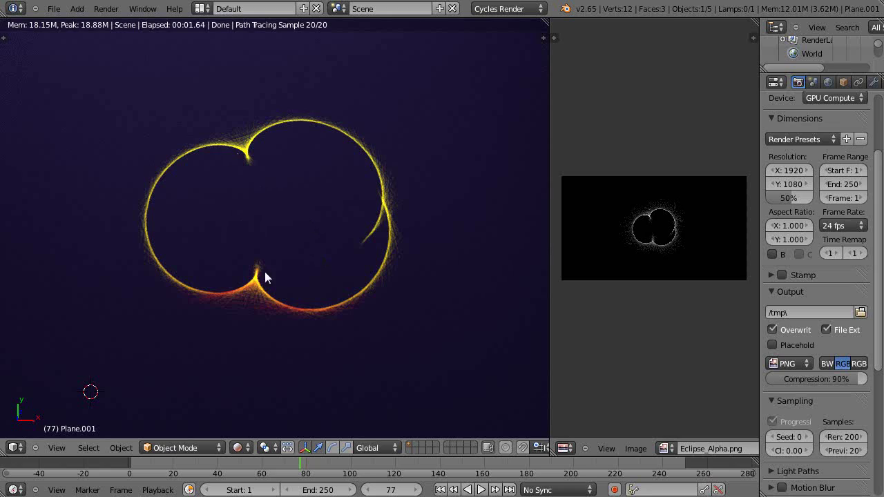
pyautogui.moveTo(270, 290); pyautogui.dragTo(364, 209, button='middle')
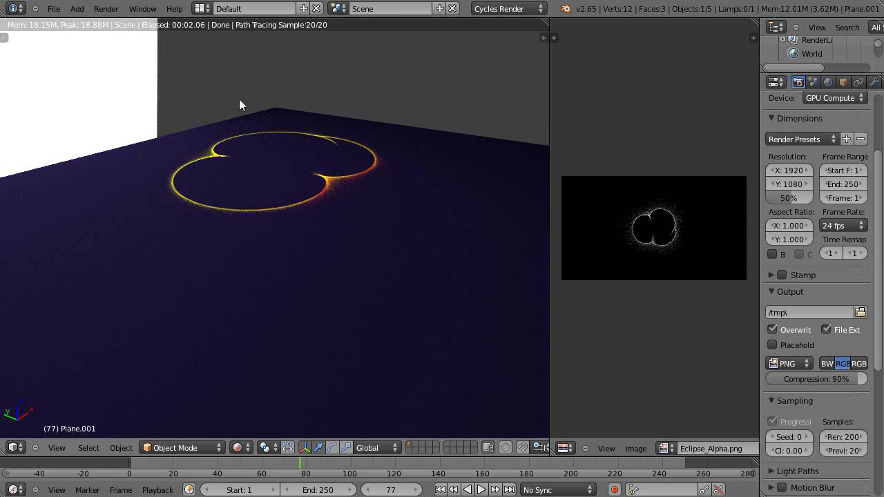
# Orbit the 3D viewport back to a top-down view of the eclipse ring on the dark blue plane.
pyautogui.moveTo(255, 252); pyautogui.dragTo(426, 273, button='middle')
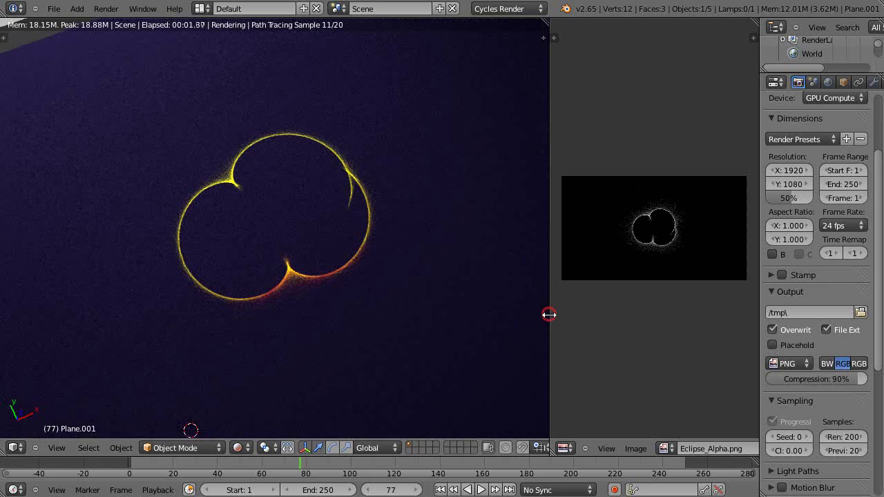
# Widen the right panel, switch it to the Node Editor, and frame Material.001's node tree.
pyautogui.moveTo(549, 312); pyautogui.dragTo(409, 310)
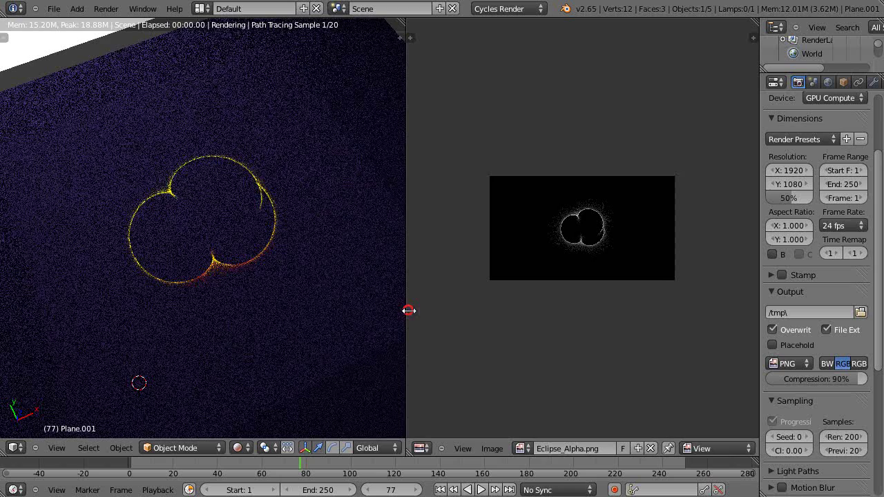
pyautogui.click(423, 450)
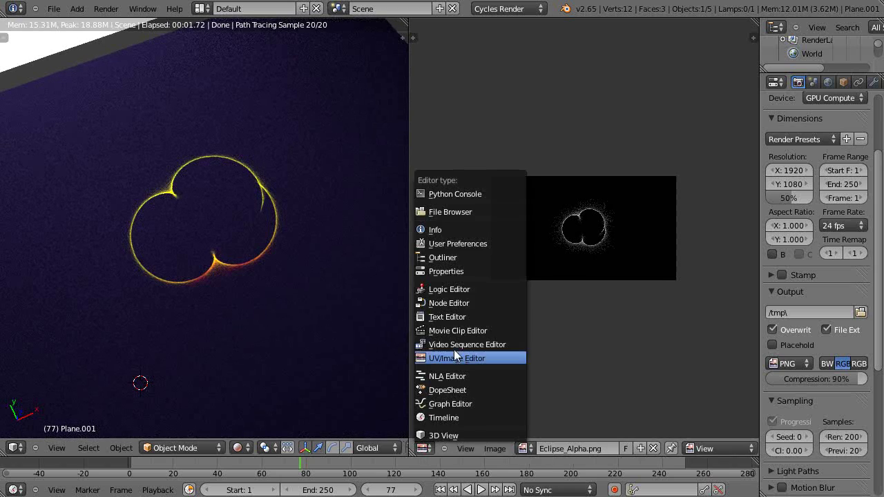
pyautogui.click(440, 303)
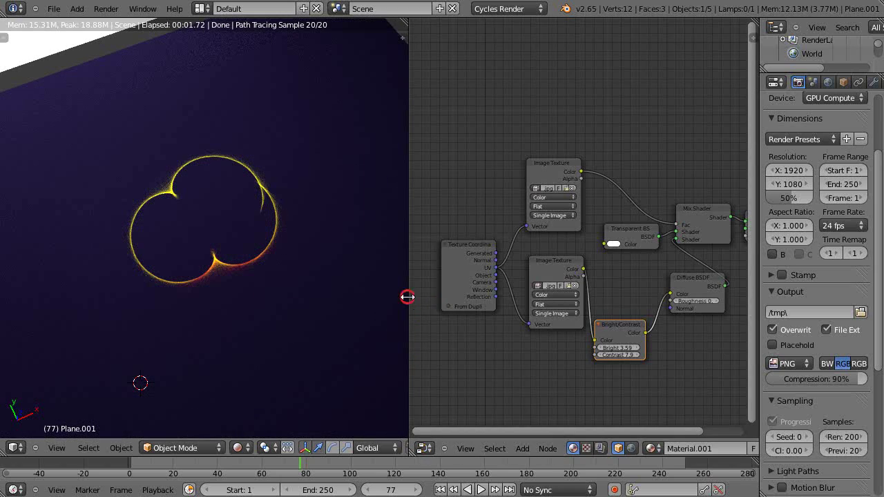
pyautogui.moveTo(408, 297); pyautogui.dragTo(225, 302)
pyautogui.moveTo(515, 276); pyautogui.dragTo(467, 247, button='middle')
pyautogui.scroll(3, 498, 304)
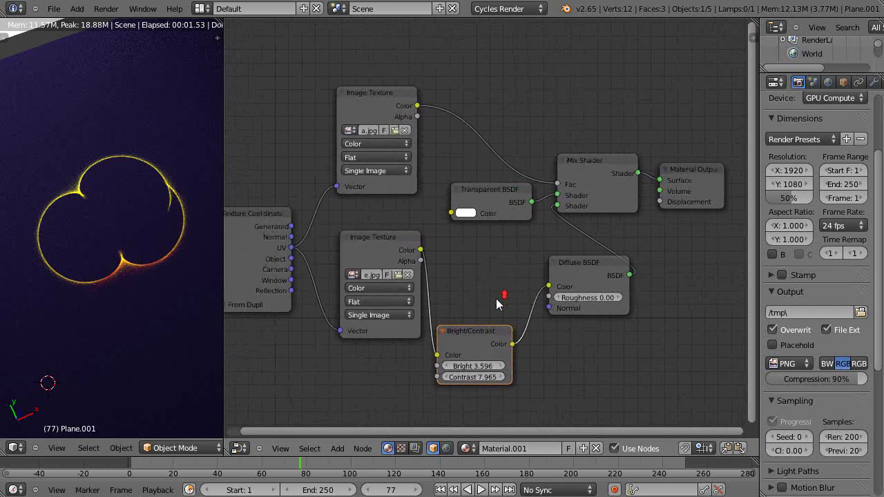
pyautogui.moveTo(503, 300)
pyautogui.mouseDown(button='middle')
pyautogui.moveTo(495, 290)
pyautogui.moveTo(503, 285)
pyautogui.mouseUp(button='middle')
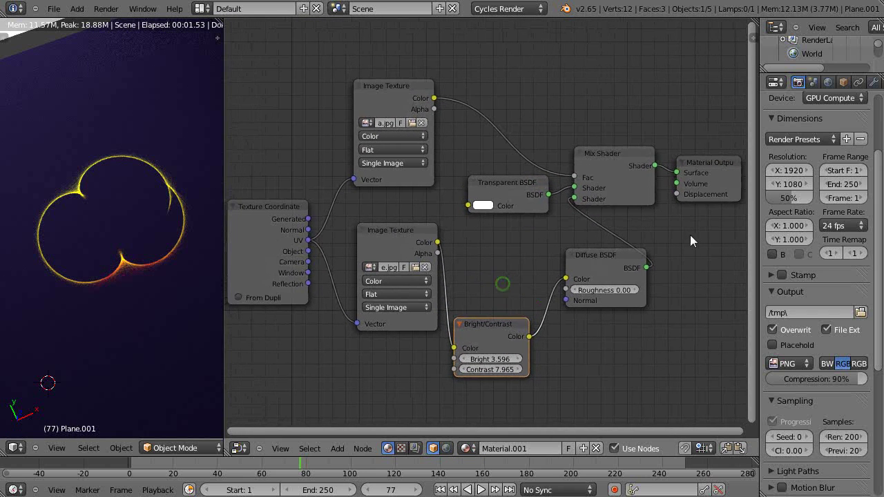
# Reposition the Mix Shader and Material Output nodes and rebalance the node and 3D view widths.
pyautogui.moveTo(615, 154); pyautogui.dragTo(603, 91)
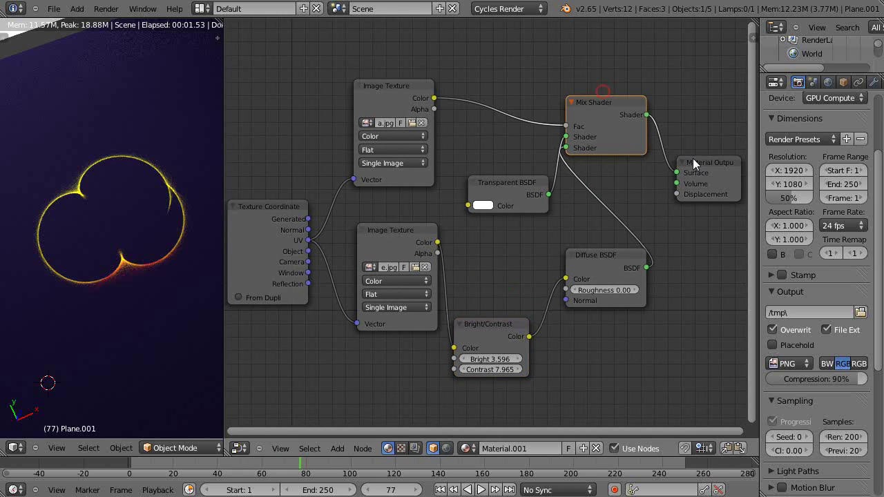
pyautogui.moveTo(708, 162); pyautogui.dragTo(662, 202)
pyautogui.moveTo(474, 263); pyautogui.dragTo(491, 253, button='middle')
pyautogui.moveTo(220, 346); pyautogui.dragTo(174, 349)
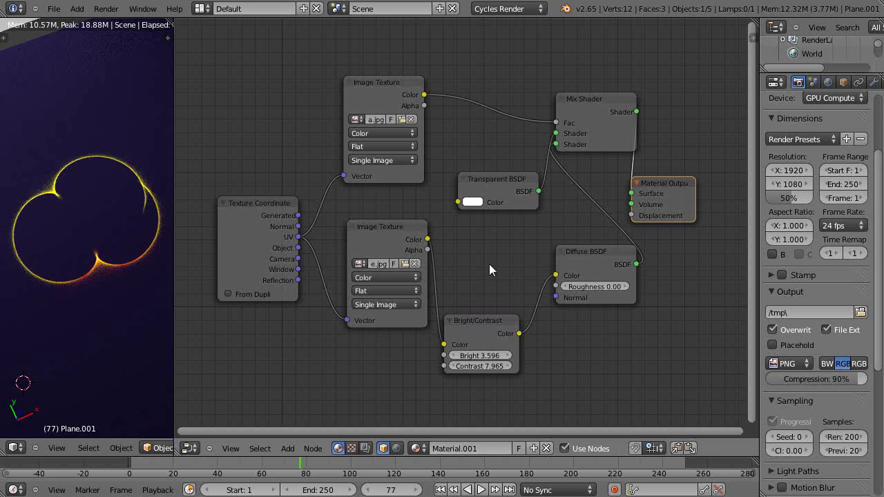
pyautogui.scroll(1, 489, 263)
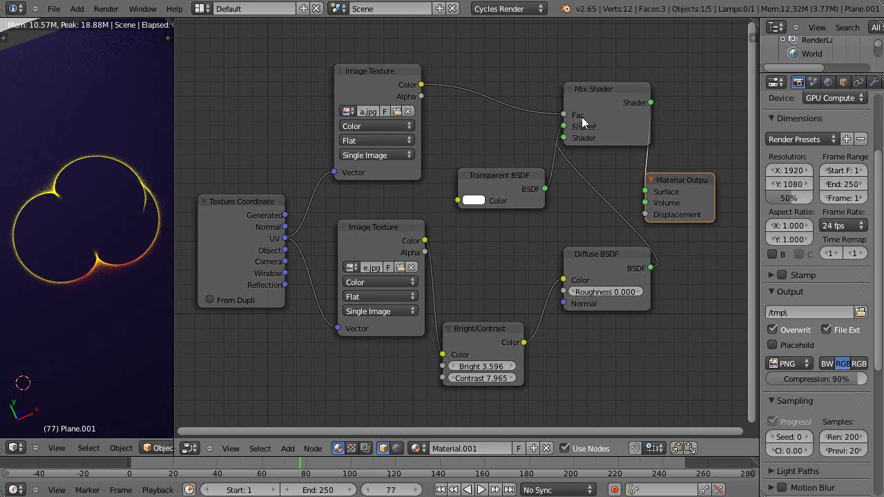
pyautogui.moveTo(679, 181); pyautogui.dragTo(684, 188)
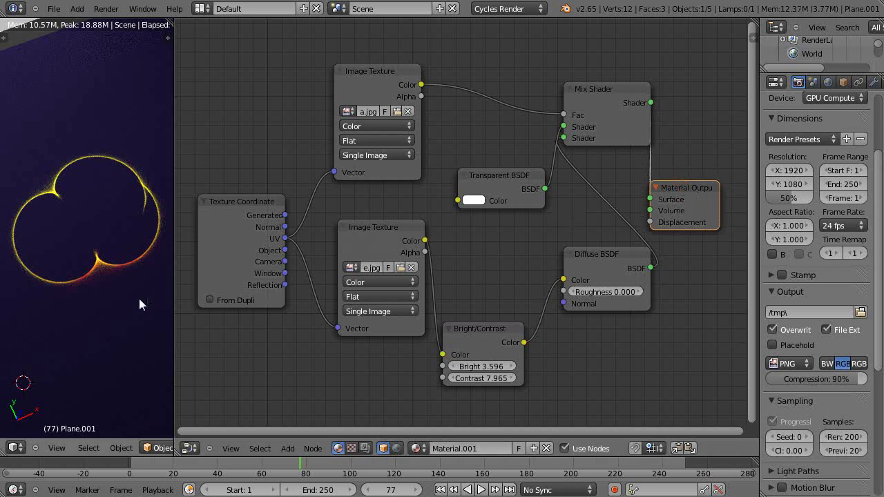
pyautogui.moveTo(175, 342); pyautogui.dragTo(208, 345)
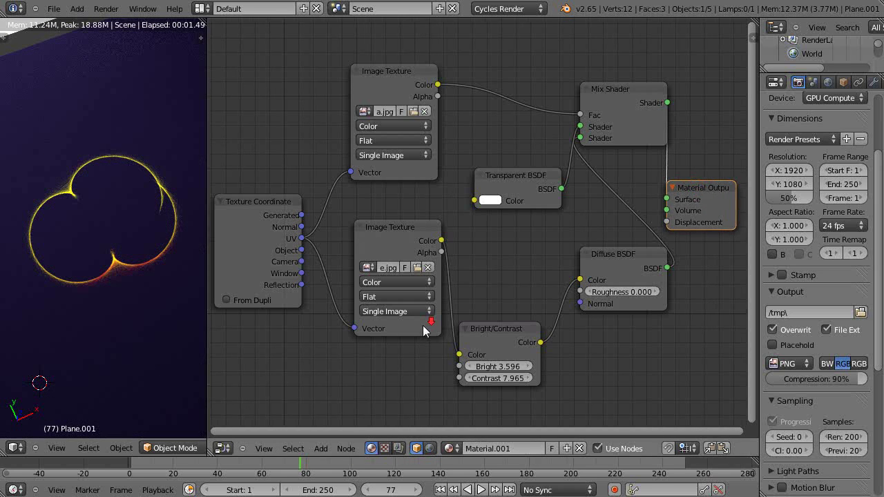
pyautogui.scroll(-1, 423, 325)
pyautogui.scroll(-1, 348, 341)
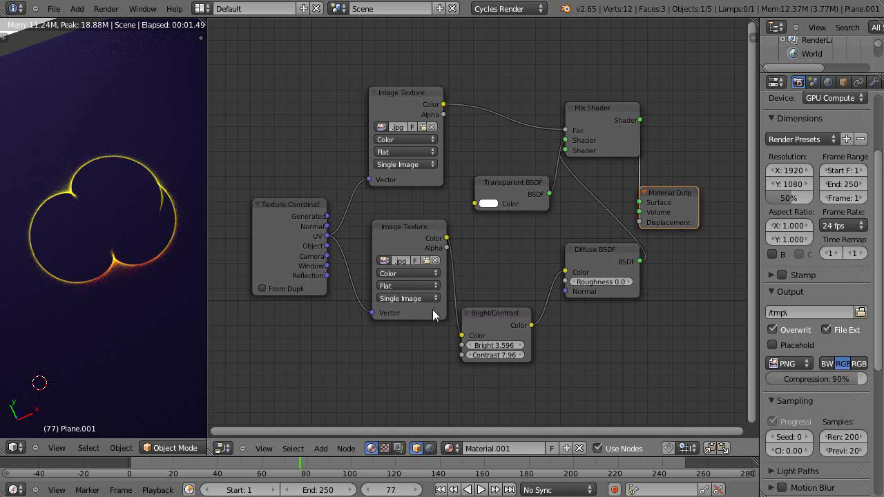
# Turn the node area into a UV/Image Editor set to Paint mode.
pyautogui.click(222, 449)
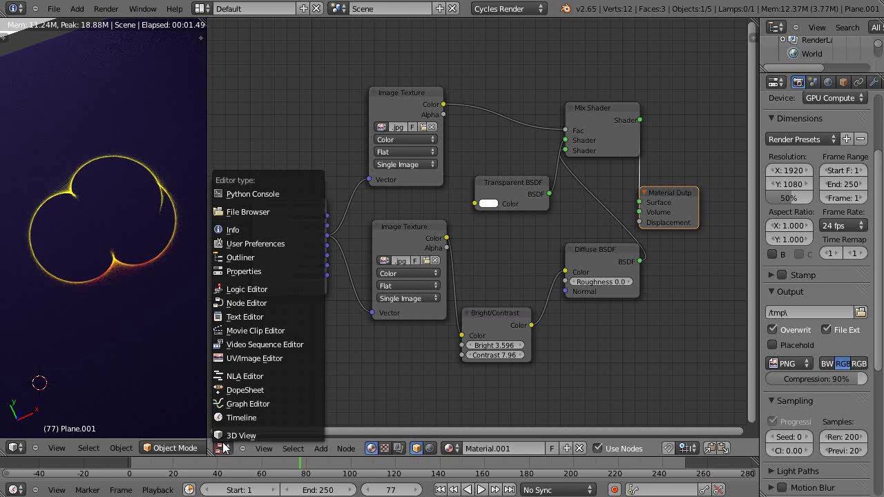
pyautogui.click(231, 358)
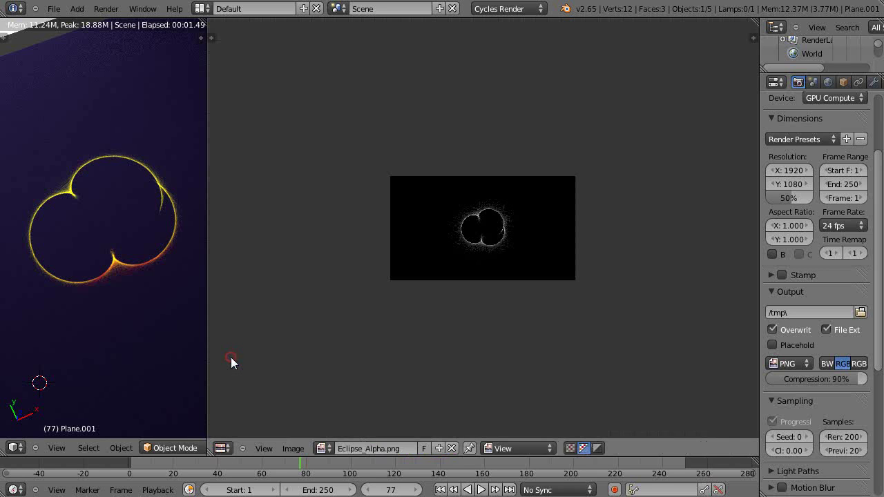
pyautogui.scroll(5, 443, 324)
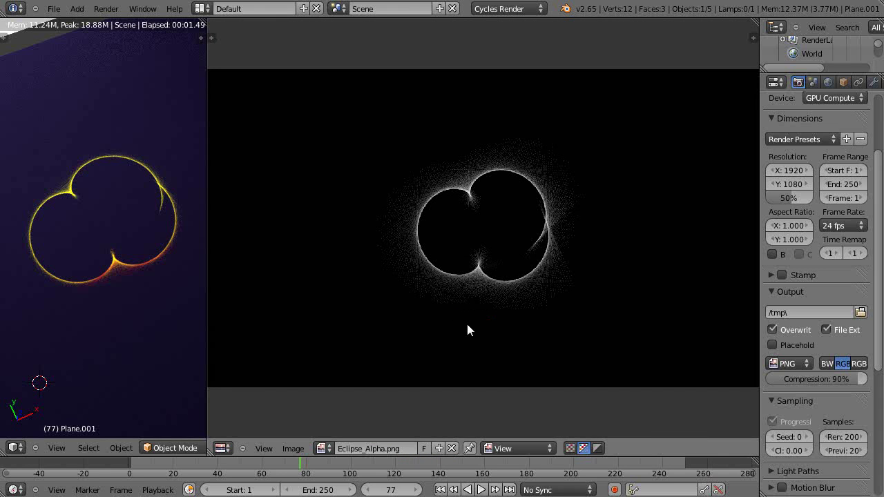
pyautogui.click(550, 449)
pyautogui.click(502, 420)
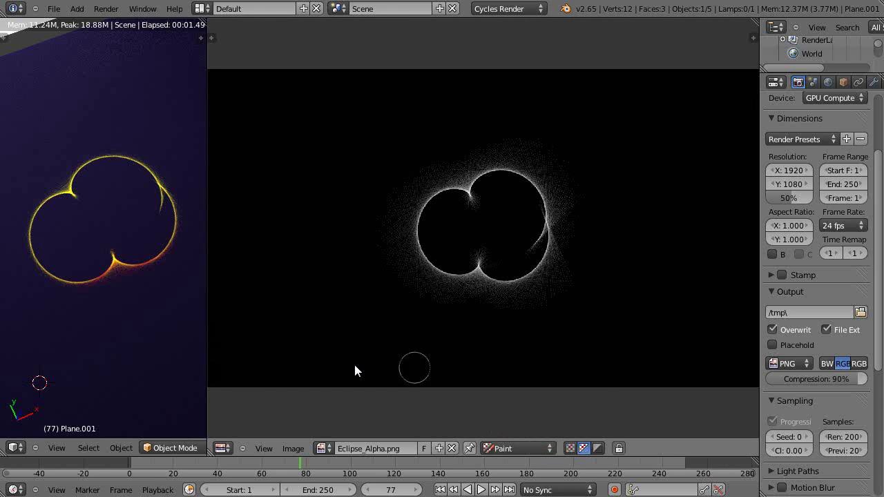
# Show the sidebar and set the paint brush Radius to 5.
pyautogui.press('n')
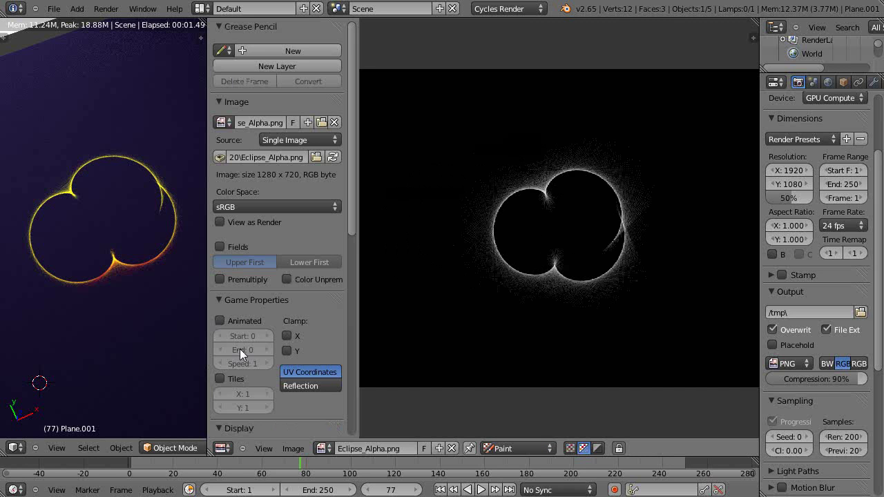
pyautogui.scroll(-4, 263, 275)
pyautogui.scroll(2, 263, 278)
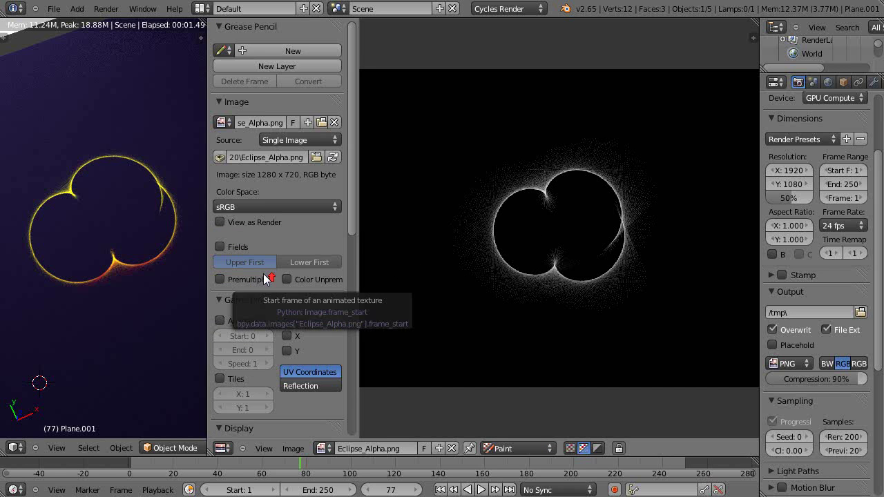
pyautogui.scroll(-3, 266, 207)
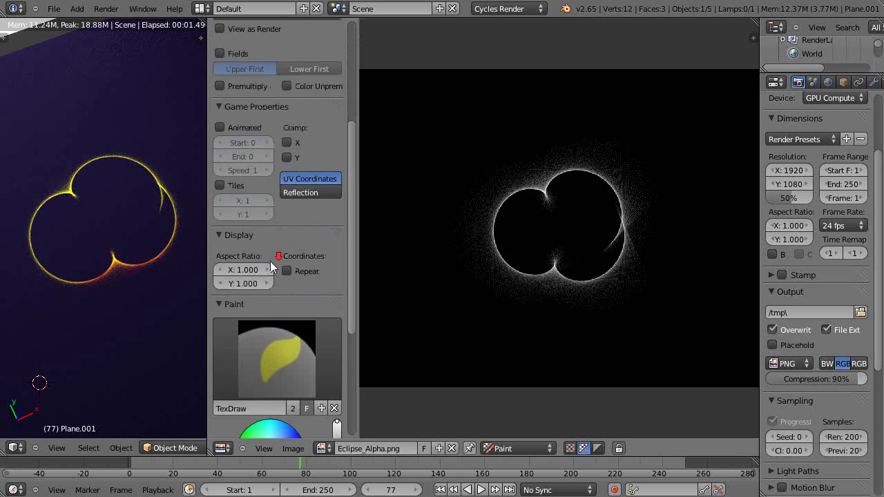
pyautogui.scroll(-6, 270, 261)
pyautogui.click(267, 315)
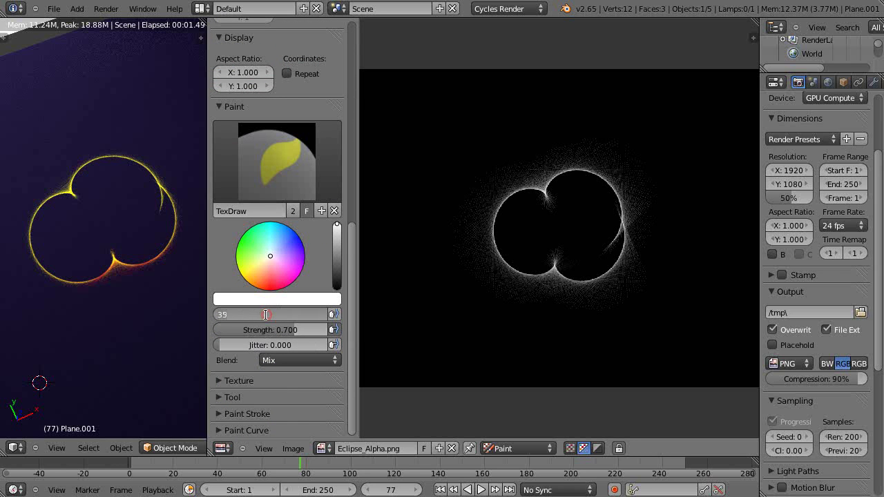
pyautogui.write('5')
pyautogui.press('Return')
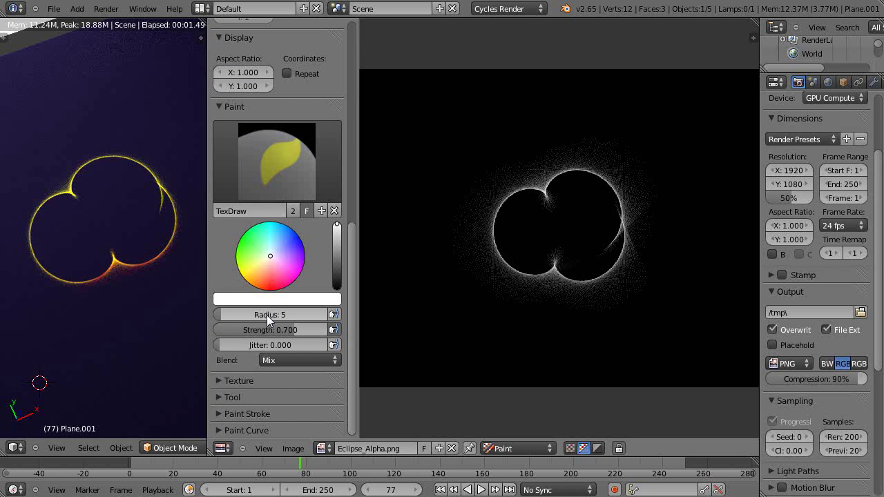
# Create a new black untitled image and paint the letters R, G and B.
pyautogui.click(439, 451)
pyautogui.click(449, 482)
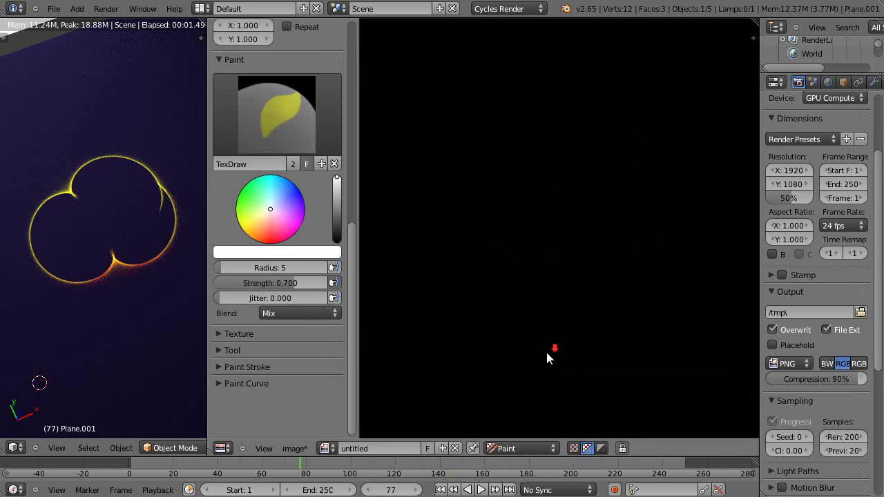
pyautogui.scroll(5, 547, 353)
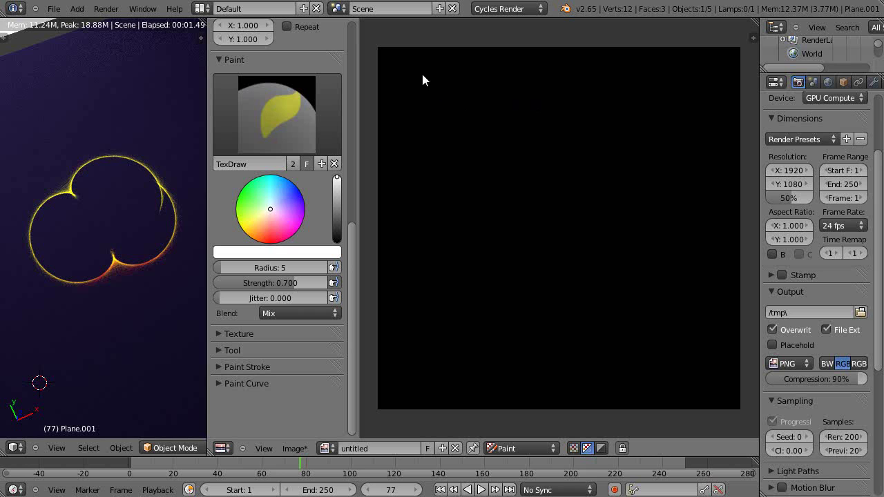
pyautogui.moveTo(421, 92)
pyautogui.mouseDown()
pyautogui.moveTo(420, 77)
pyautogui.moveTo(428, 80)
pyautogui.moveTo(426, 111)
pyautogui.mouseUp()
pyautogui.moveTo(414, 143)
pyautogui.mouseDown()
pyautogui.moveTo(428, 131)
pyautogui.moveTo(424, 137)
pyautogui.mouseUp()
# Paint a divided bar beside R, the range 0-255, and the letter A below B.
pyautogui.moveTo(465, 66)
pyautogui.mouseDown()
pyautogui.moveTo(465, 78)
pyautogui.moveTo(509, 85)
pyautogui.mouseUp()
pyautogui.moveTo(585, 88)
pyautogui.mouseDown()
pyautogui.moveTo(582, 67)
pyautogui.moveTo(466, 67)
pyautogui.mouseUp()
pyautogui.moveTo(525, 67)
pyautogui.mouseDown()
pyautogui.moveTo(523, 81)
pyautogui.moveTo(551, 67)
pyautogui.mouseUp()
pyautogui.moveTo(492, 69)
pyautogui.mouseDown()
pyautogui.moveTo(488, 87)
pyautogui.moveTo(506, 86)
pyautogui.mouseUp()
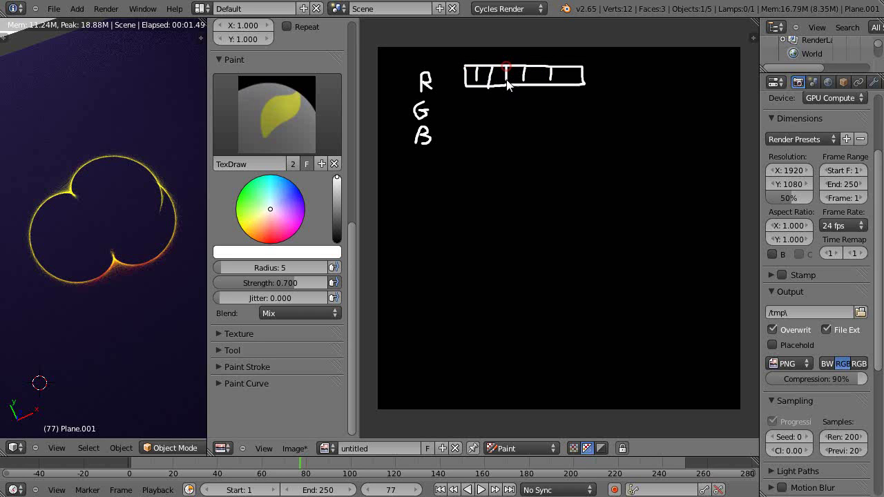
pyautogui.moveTo(565, 67)
pyautogui.mouseDown()
pyautogui.moveTo(565, 84)
pyautogui.moveTo(619, 75)
pyautogui.mouseUp()
pyautogui.moveTo(659, 72); pyautogui.dragTo(694, 61)
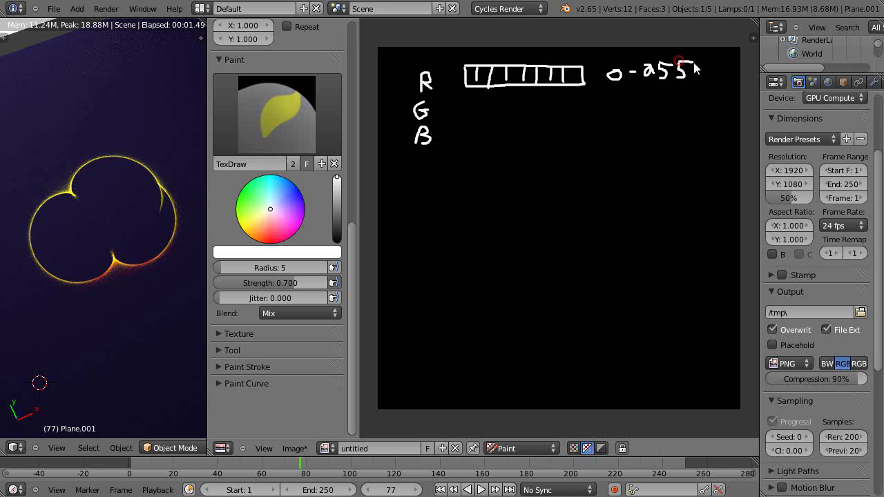
pyautogui.moveTo(417, 200)
pyautogui.mouseDown()
pyautogui.moveTo(421, 208)
pyautogui.moveTo(418, 191)
pyautogui.moveTo(413, 213)
pyautogui.moveTo(425, 214)
pyautogui.moveTo(425, 204)
pyautogui.moveTo(585, 202)
pyautogui.moveTo(549, 182)
pyautogui.mouseUp()
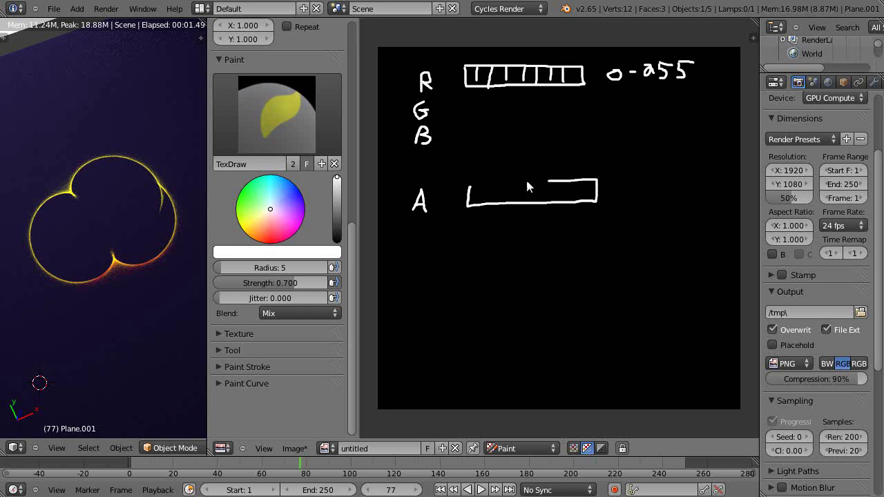
# Paint dots and a short dash beside the G and B rows.
pyautogui.click(474, 108)
pyautogui.moveTo(483, 108); pyautogui.dragTo(513, 110)
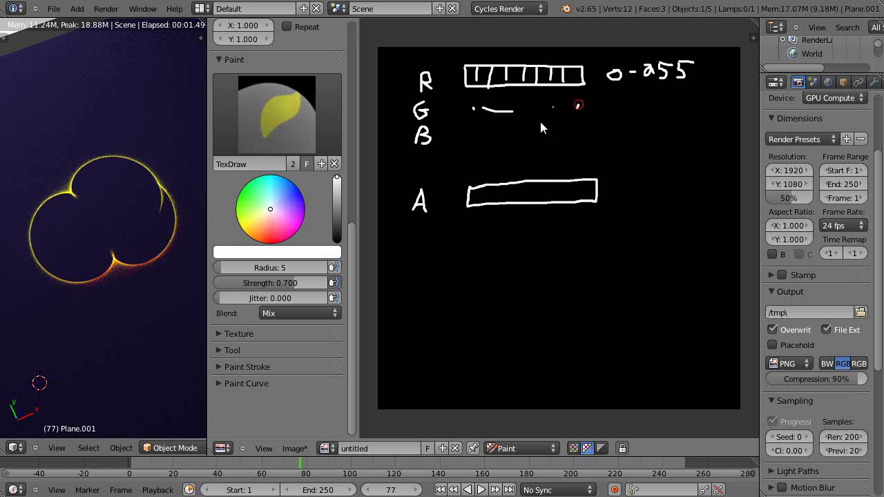
pyautogui.click(568, 129)
pyautogui.click(575, 127)
# Divide the A bar into cells and draw a bracket left of the R, G, B labels.
pyautogui.moveTo(530, 185)
pyautogui.mouseDown()
pyautogui.moveTo(534, 198)
pyautogui.moveTo(557, 201)
pyautogui.mouseUp()
pyautogui.moveTo(496, 185)
pyautogui.mouseDown()
pyautogui.moveTo(495, 204)
pyautogui.moveTo(480, 204)
pyautogui.moveTo(574, 203)
pyautogui.mouseUp()
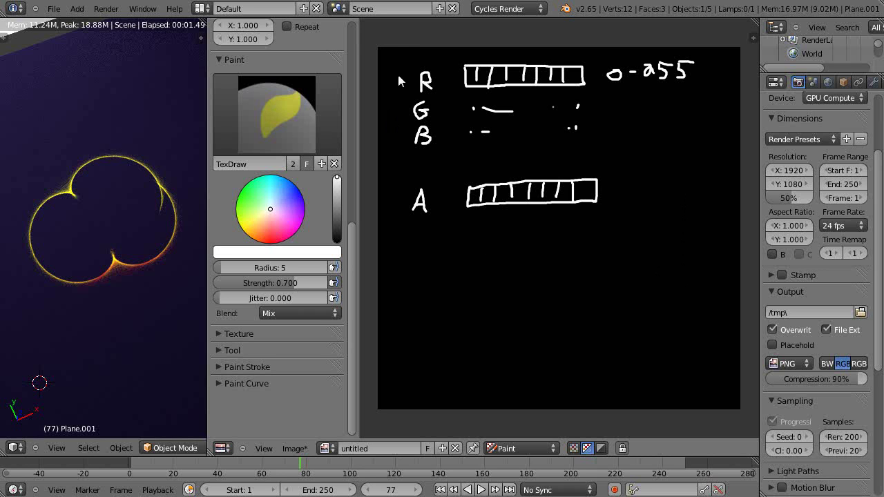
pyautogui.moveTo(387, 65); pyautogui.dragTo(387, 127)
pyautogui.moveTo(386, 158); pyautogui.dragTo(427, 158)
# Draw the left, top and bottom edges around A and write 32 BIT below.
pyautogui.moveTo(388, 174); pyautogui.dragTo(388, 211)
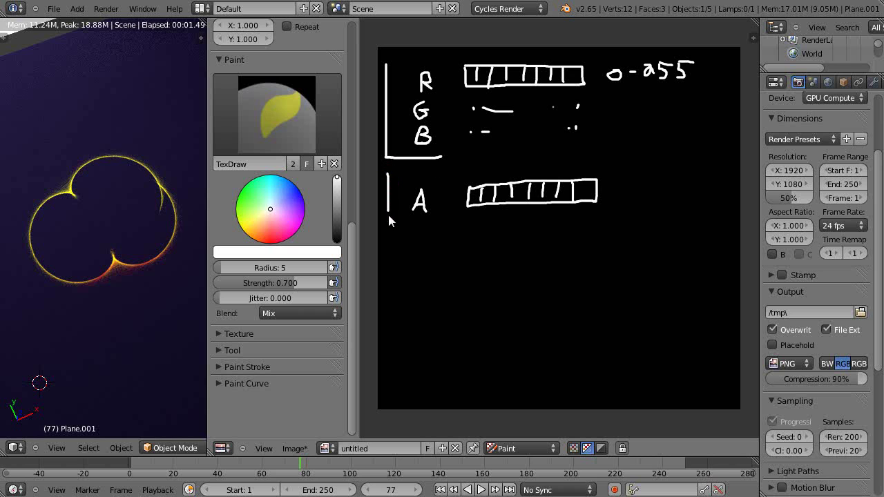
pyautogui.moveTo(389, 174); pyautogui.dragTo(437, 170)
pyautogui.moveTo(390, 223); pyautogui.dragTo(433, 225)
pyautogui.moveTo(410, 281)
pyautogui.mouseDown()
pyautogui.moveTo(428, 267)
pyautogui.moveTo(422, 276)
pyautogui.moveTo(432, 281)
pyautogui.moveTo(466, 266)
pyautogui.moveTo(458, 278)
pyautogui.moveTo(474, 266)
pyautogui.moveTo(472, 274)
pyautogui.moveTo(493, 266)
pyautogui.mouseUp()
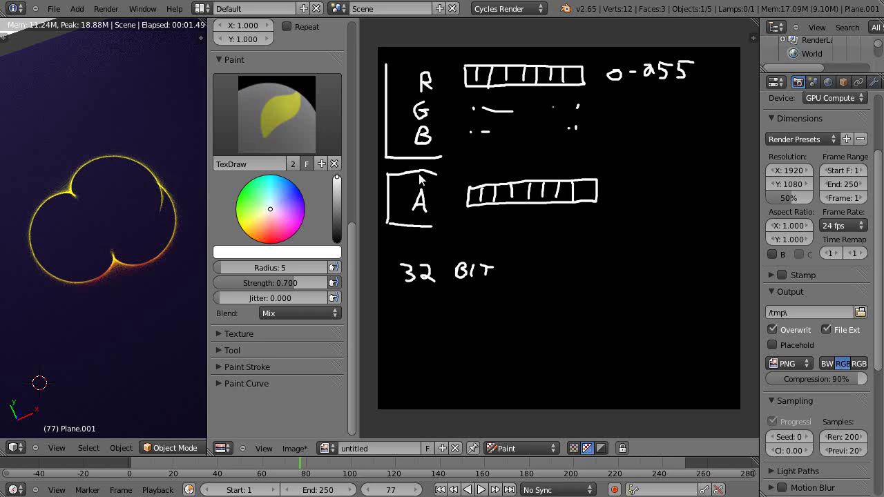
# Close the box around A and underline the 32 BIT label.
pyautogui.moveTo(418, 178)
pyautogui.mouseDown()
pyautogui.moveTo(386, 223)
pyautogui.moveTo(436, 228)
pyautogui.mouseUp()
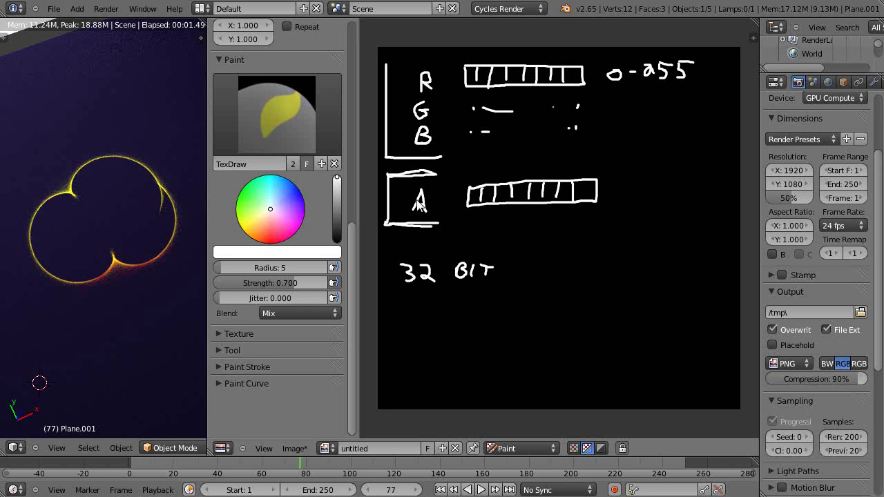
pyautogui.moveTo(440, 172); pyautogui.dragTo(440, 219)
pyautogui.moveTo(399, 292); pyautogui.dragTo(477, 293)
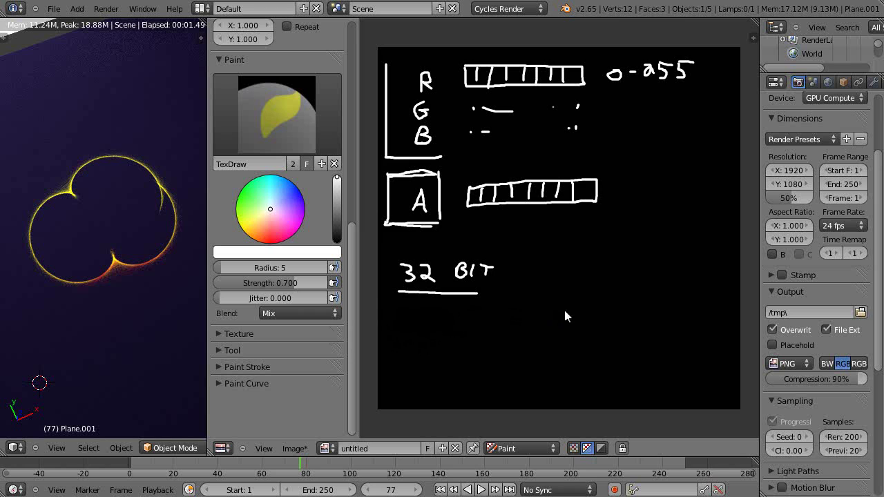
pyautogui.scroll(3, 574, 291)
pyautogui.scroll(-3, 577, 288)
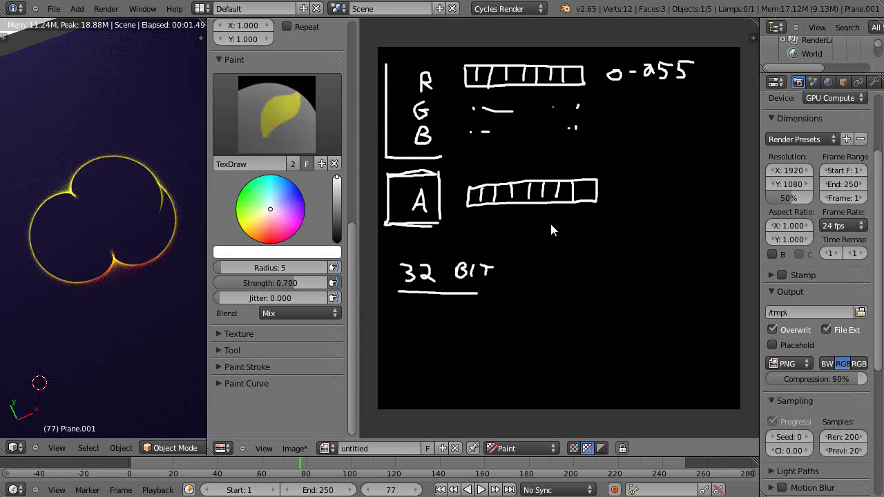